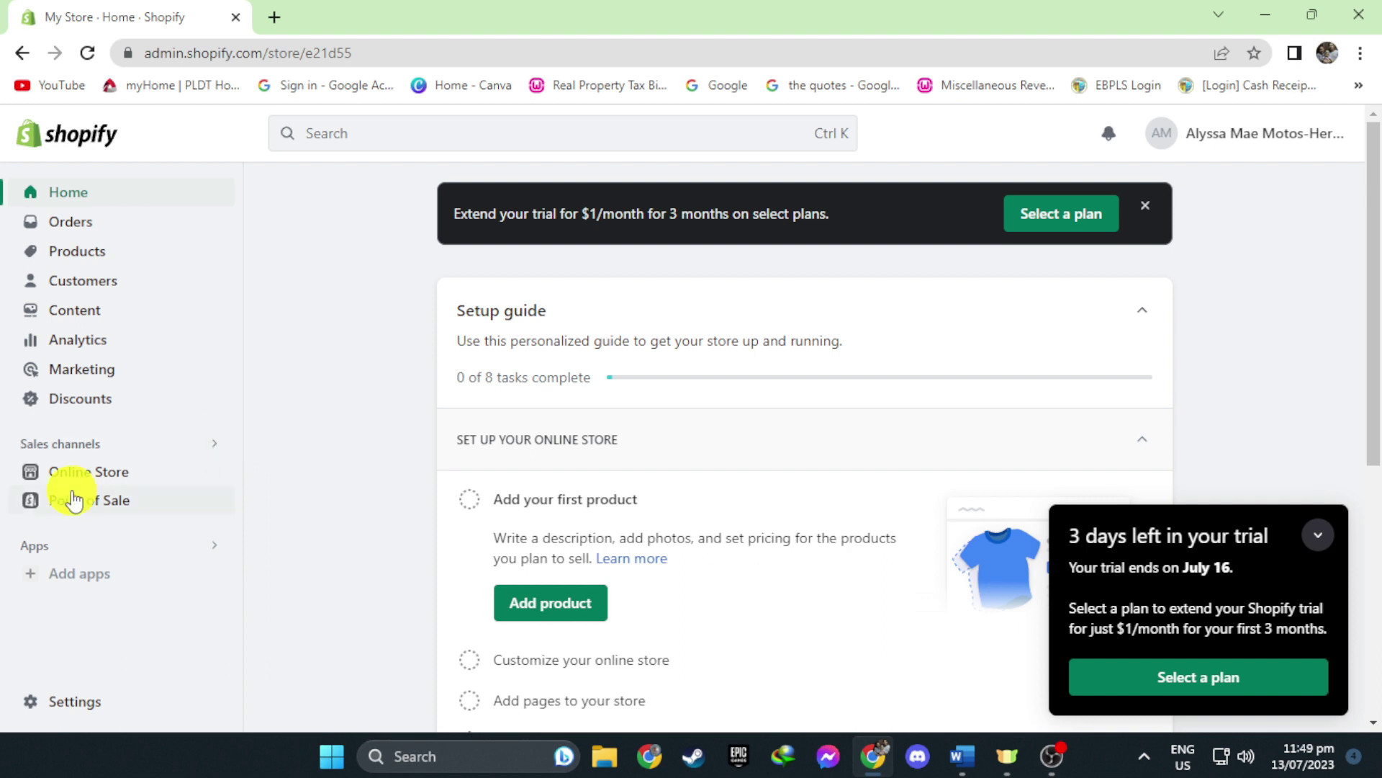
Go to the Online Store themes page, where the Dawn 10.0.0 theme is listed
left_click(112, 472)
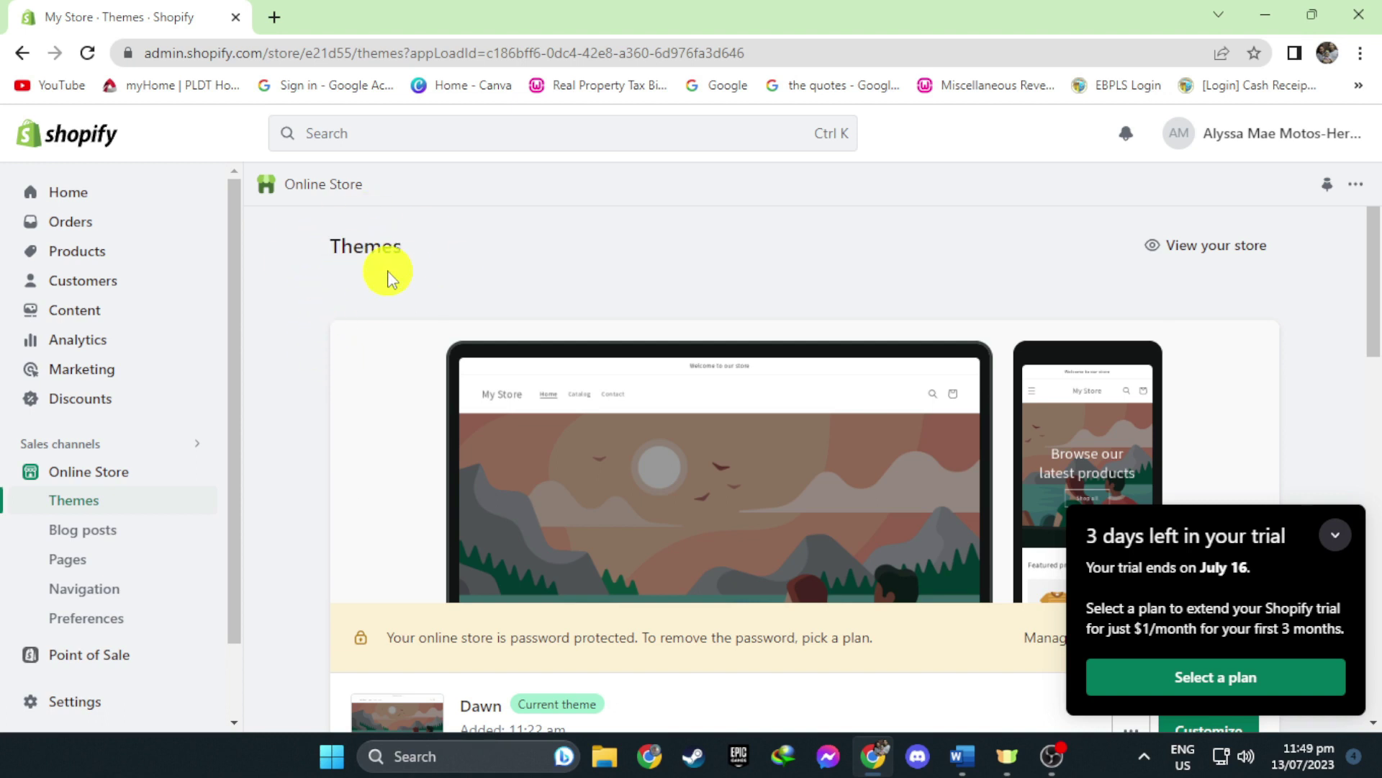
scroll(637, 368, "down", 4)
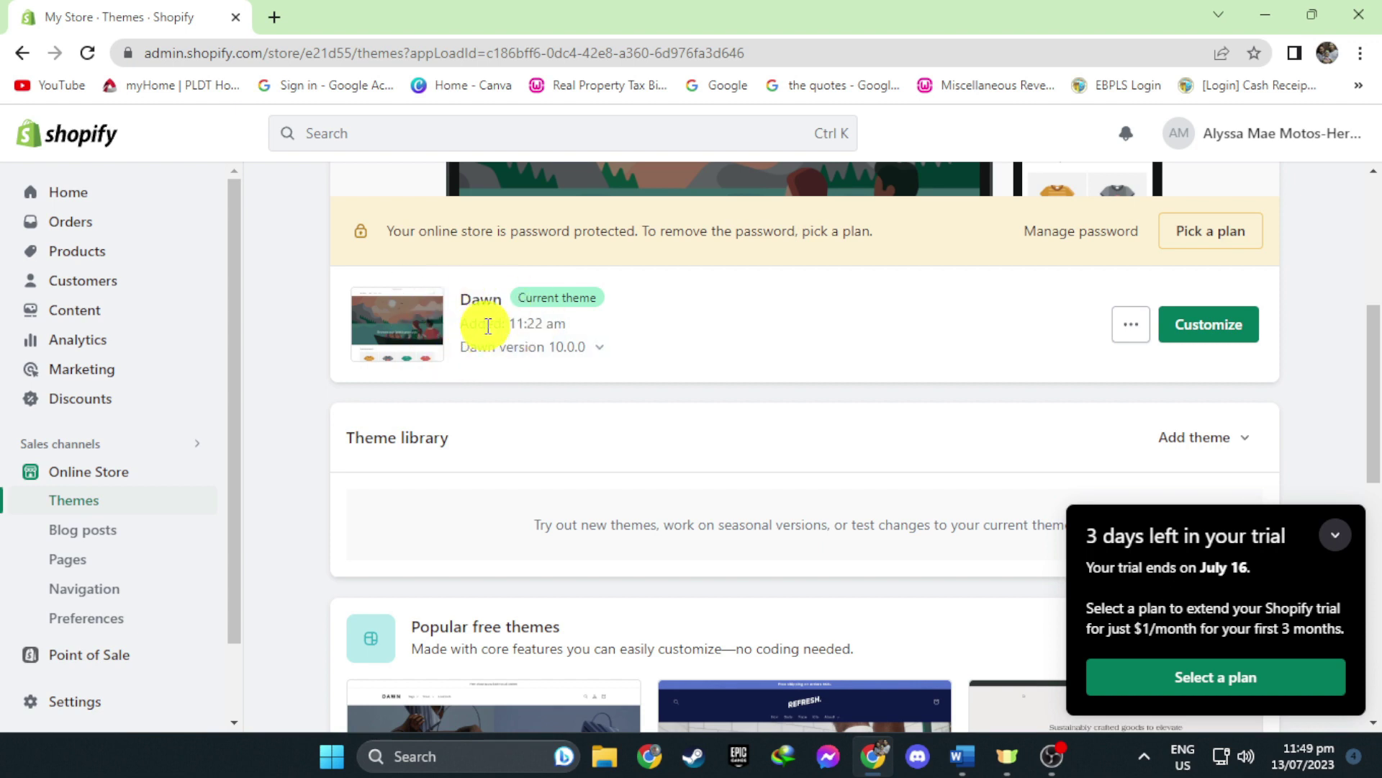
Launch the Dawn theme editor and expand the Footer section's block list
left_click(1247, 329)
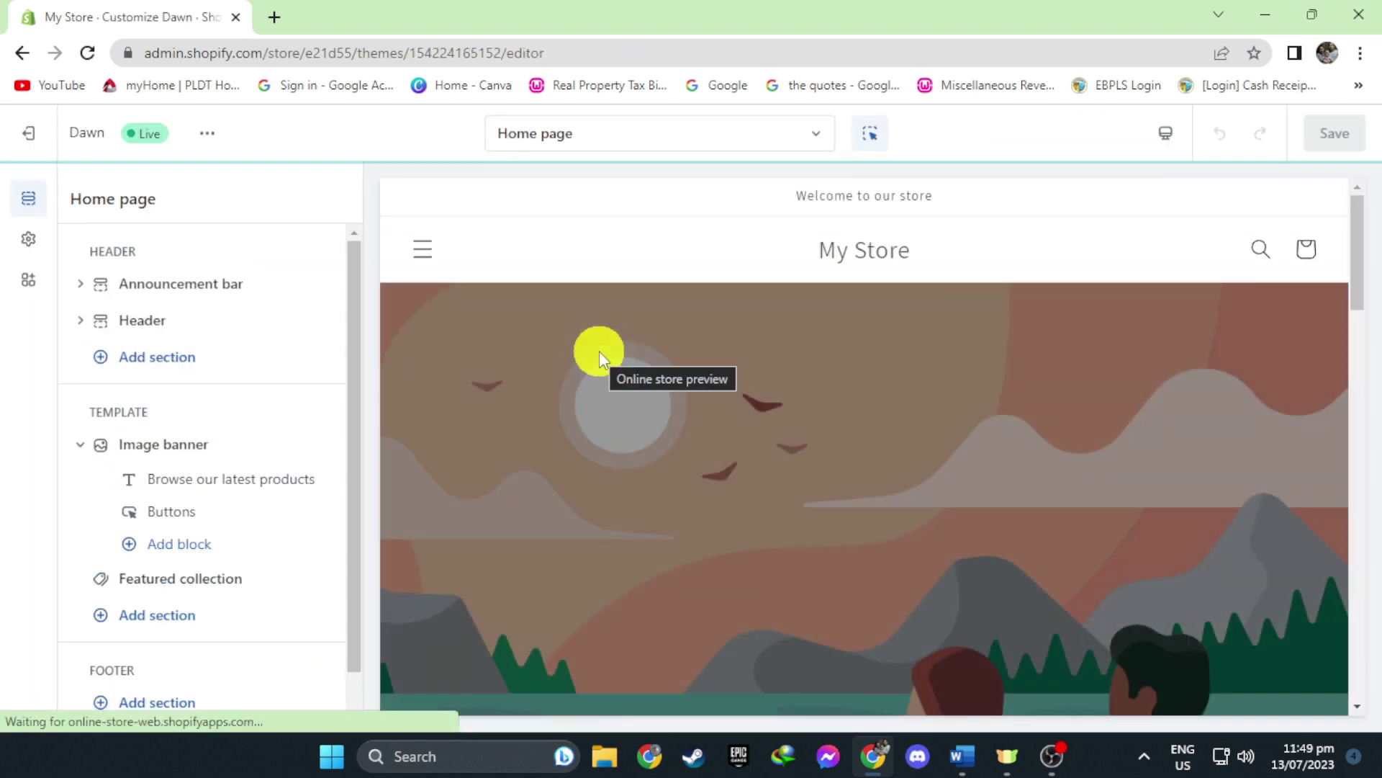
scroll(201, 340, "down", 1)
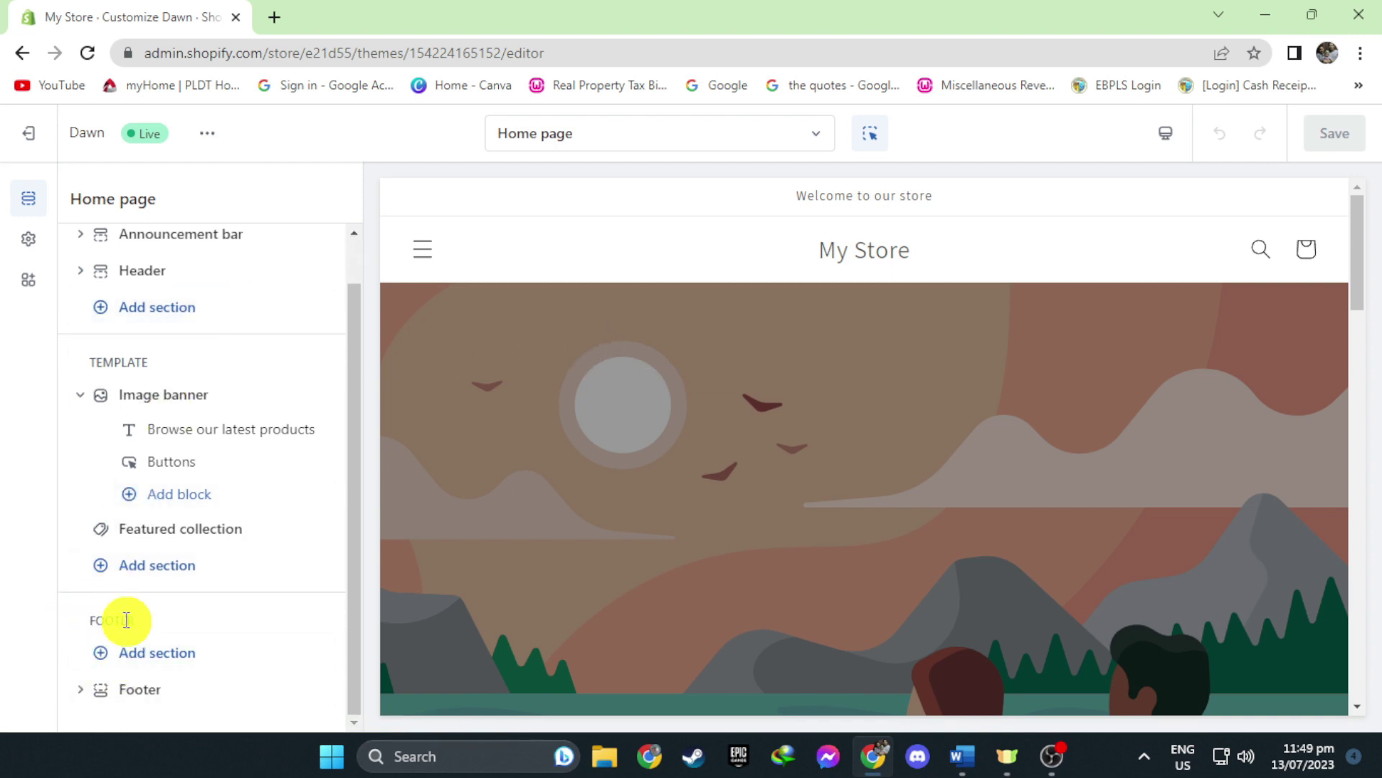
left_click(84, 689)
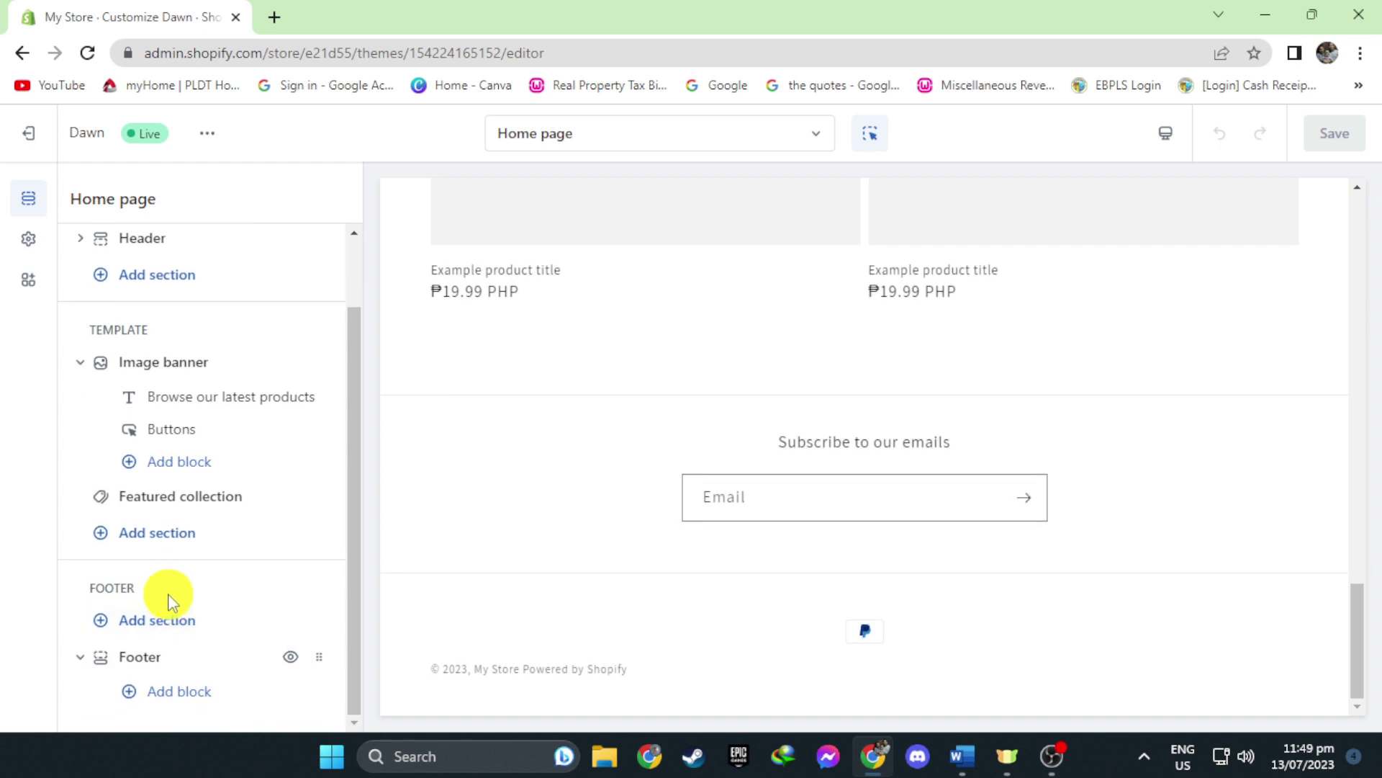
Insert a Menu block into the footer, which appears as Quick links
left_click(173, 690)
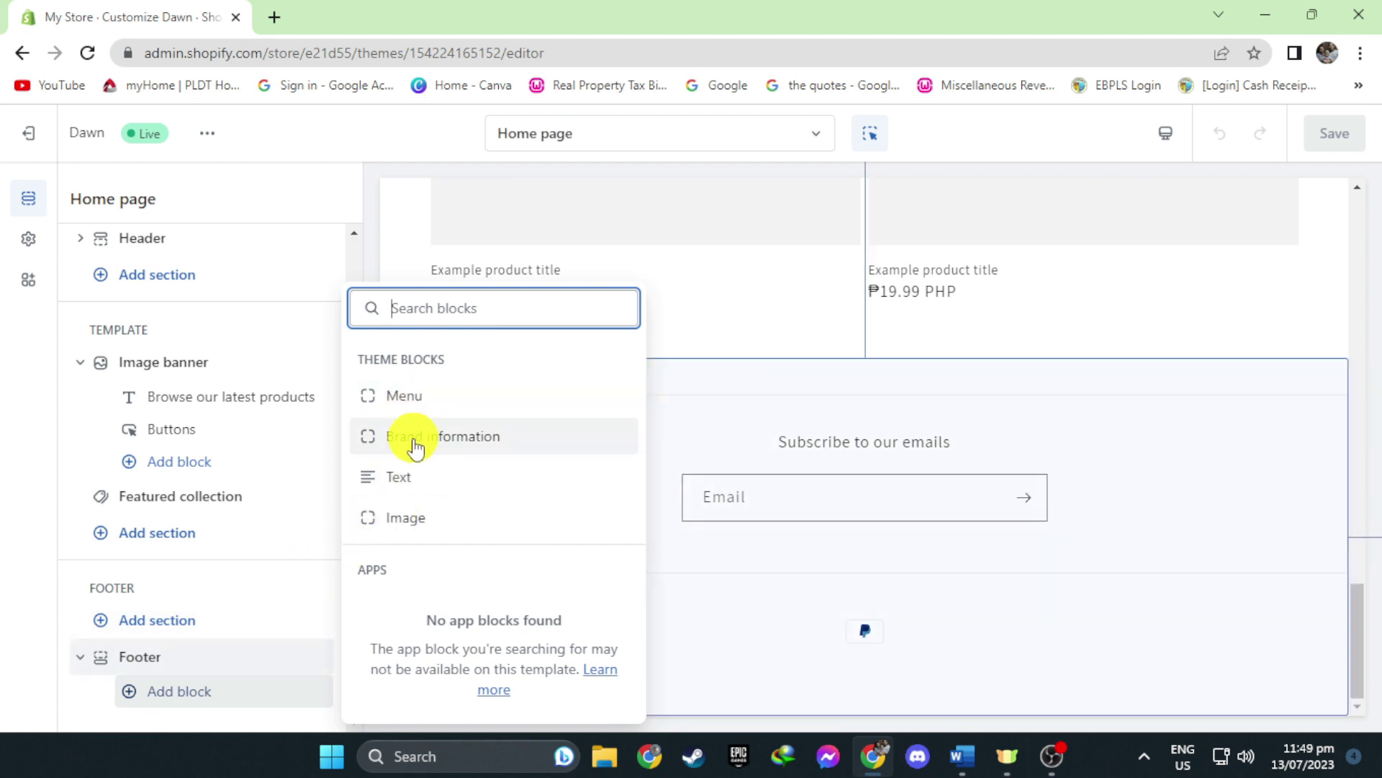
left_click(427, 406)
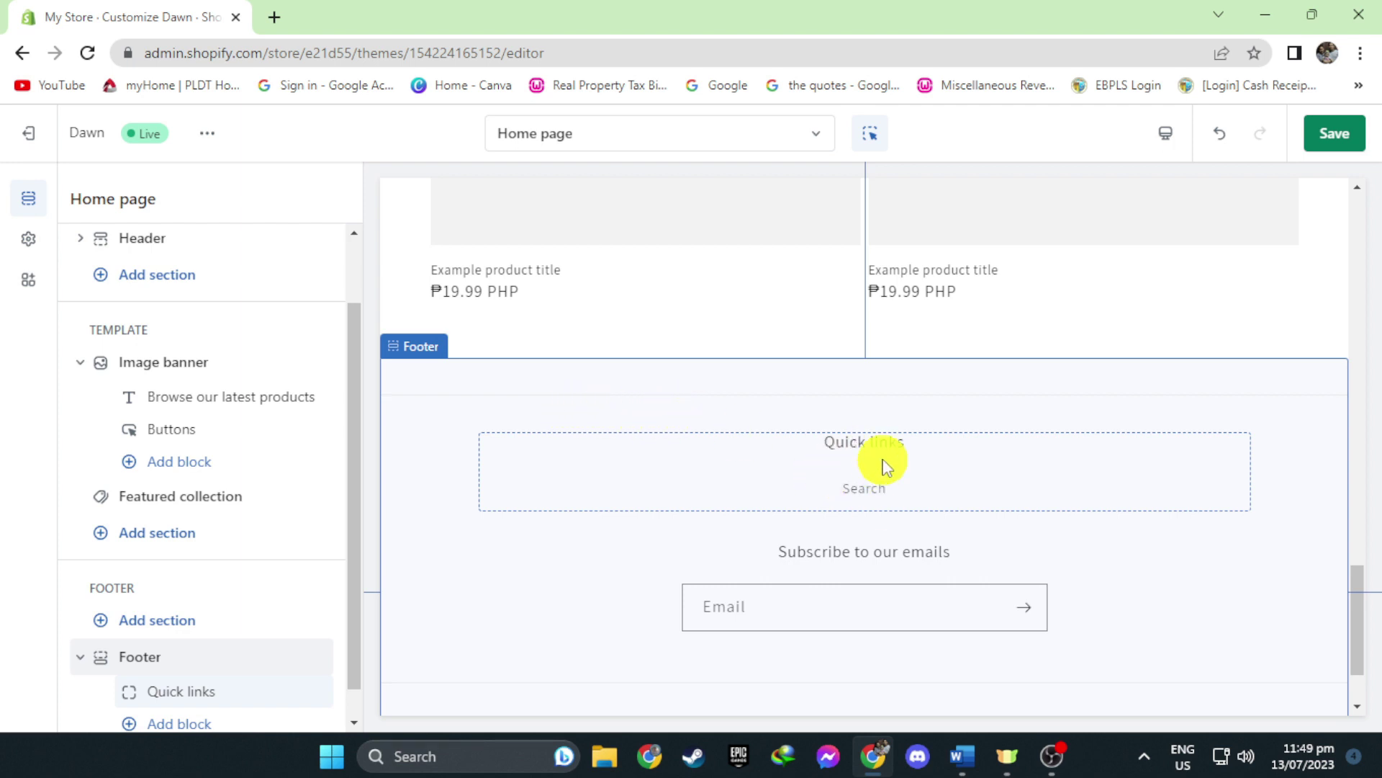
Rename the footer Quick links heading to 'hello' and save the theme
left_click(828, 466)
left_click(829, 467)
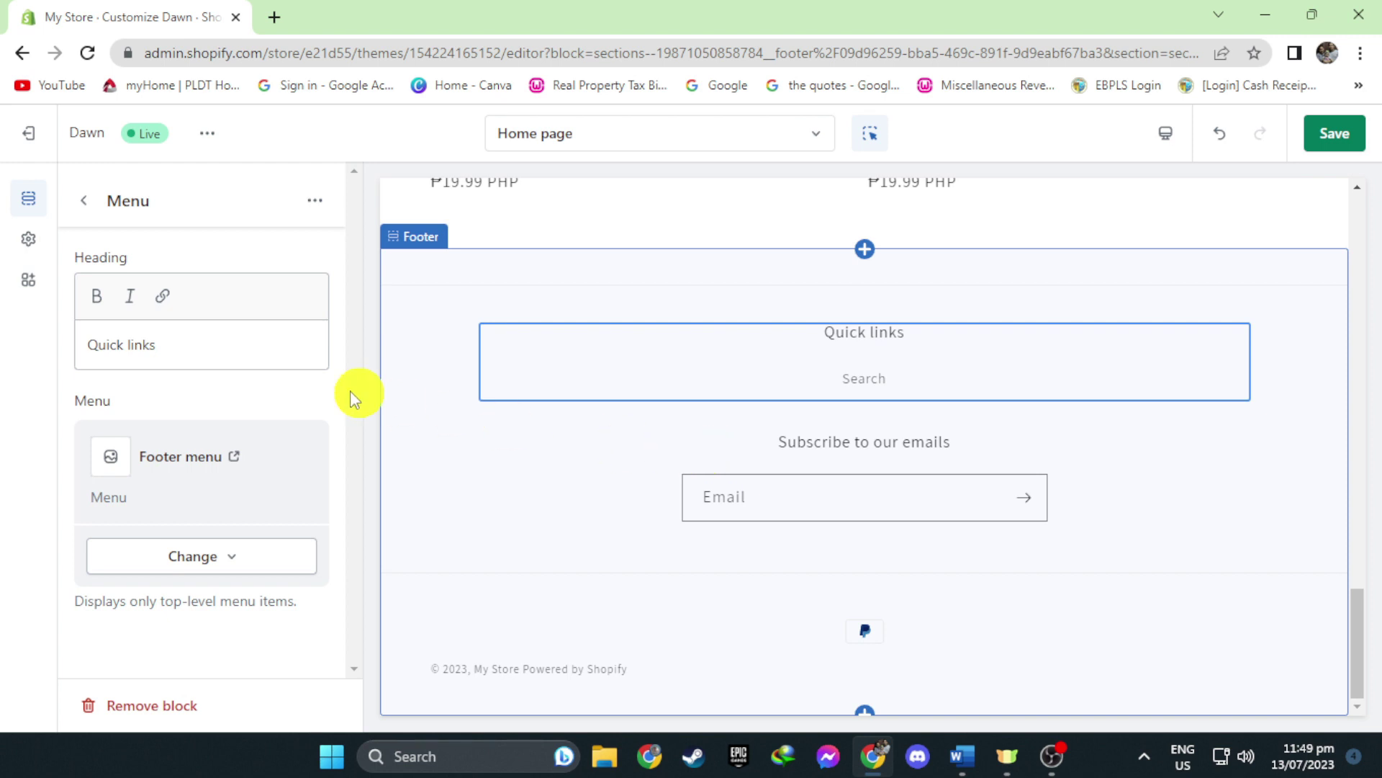
left_click(111, 351)
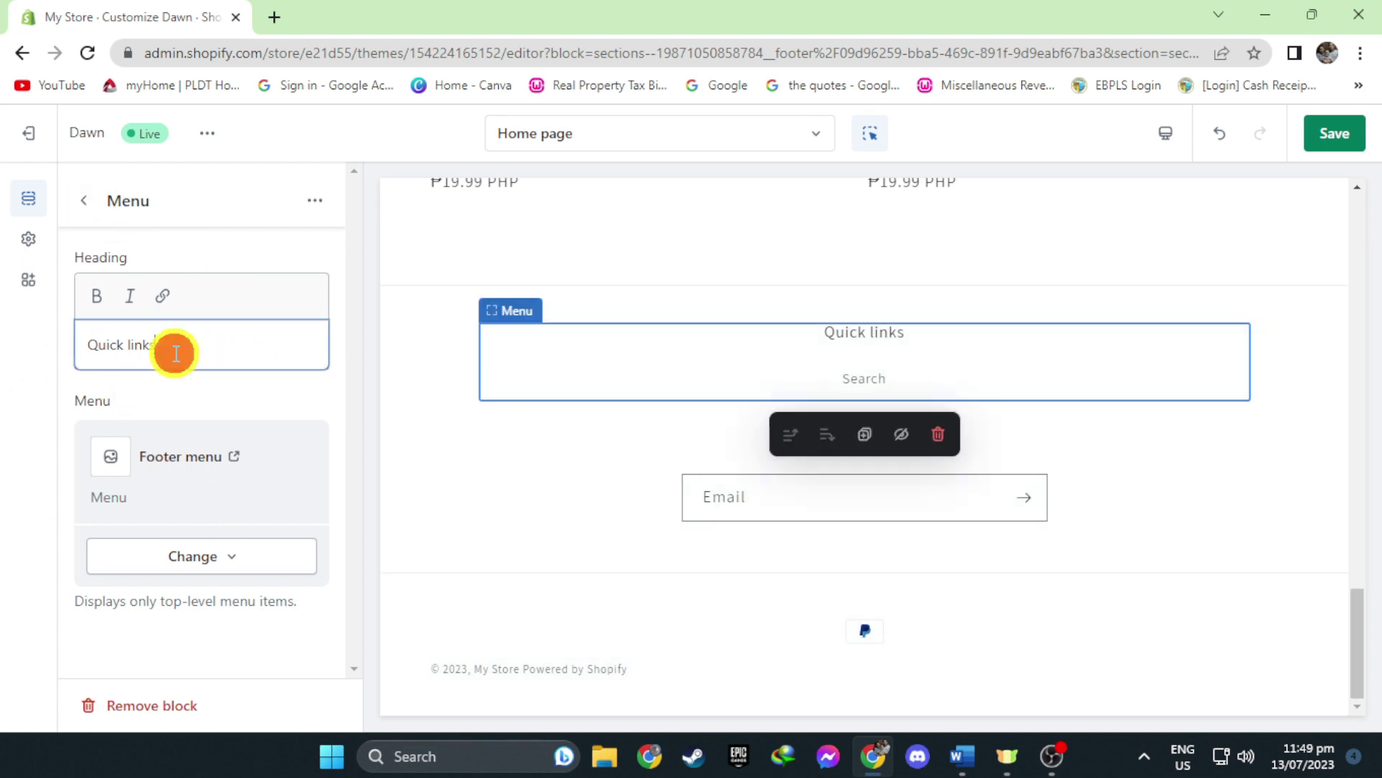
double_click(174, 344)
type("hello")
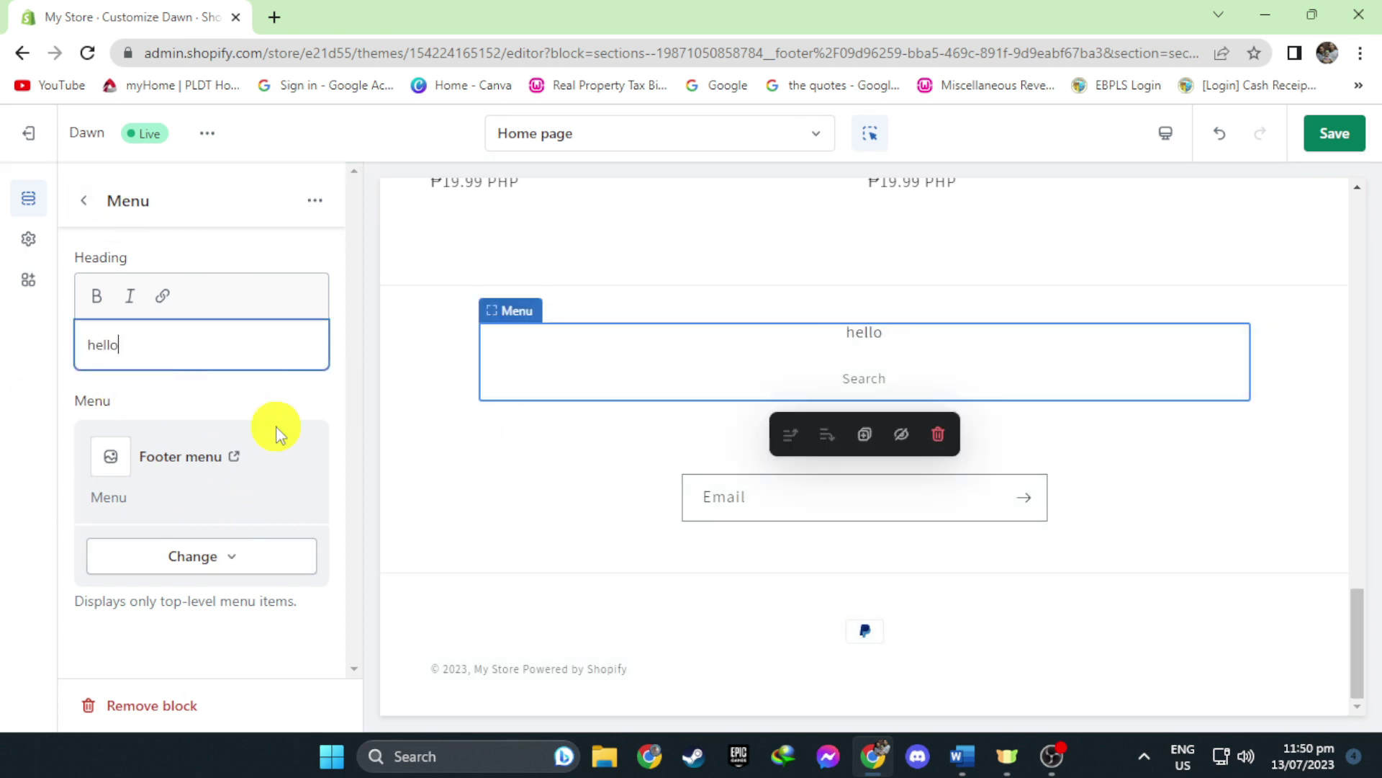
left_click(1334, 133)
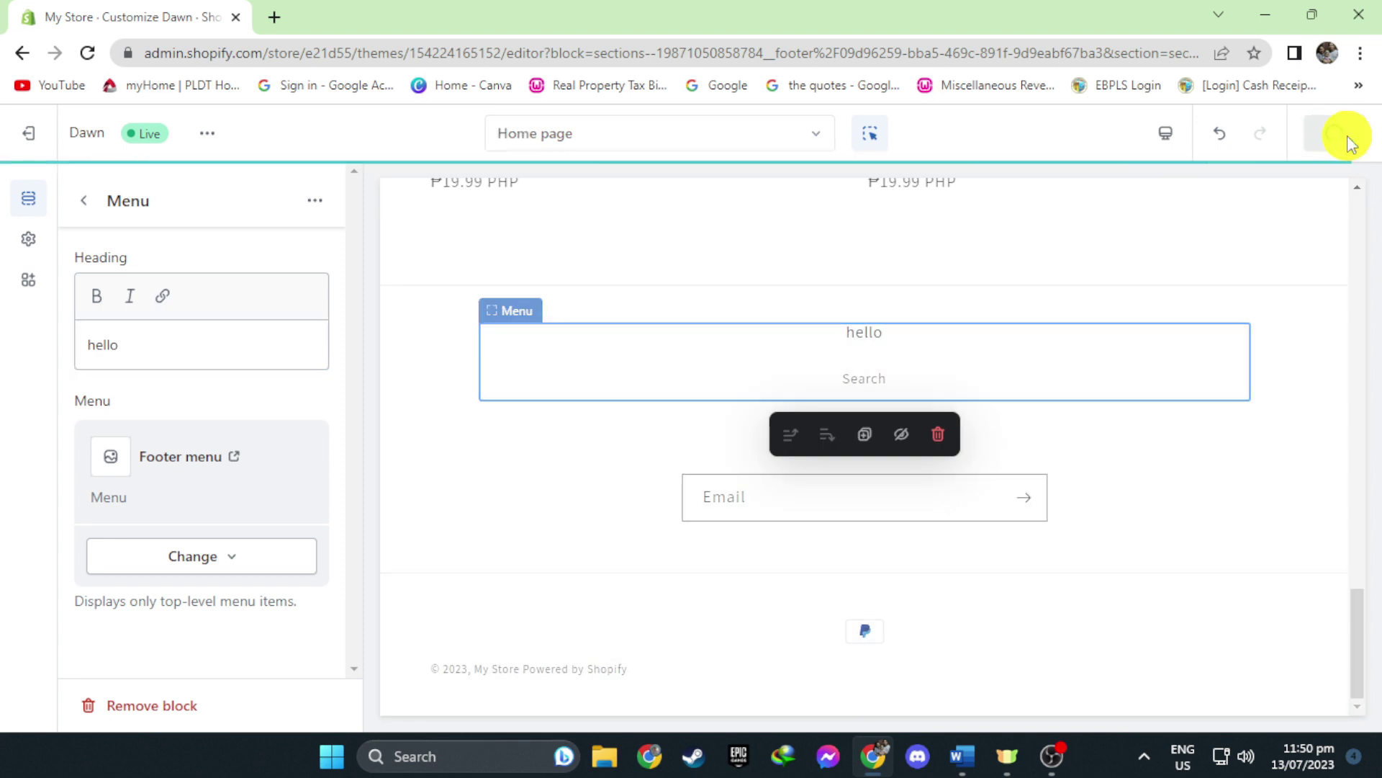